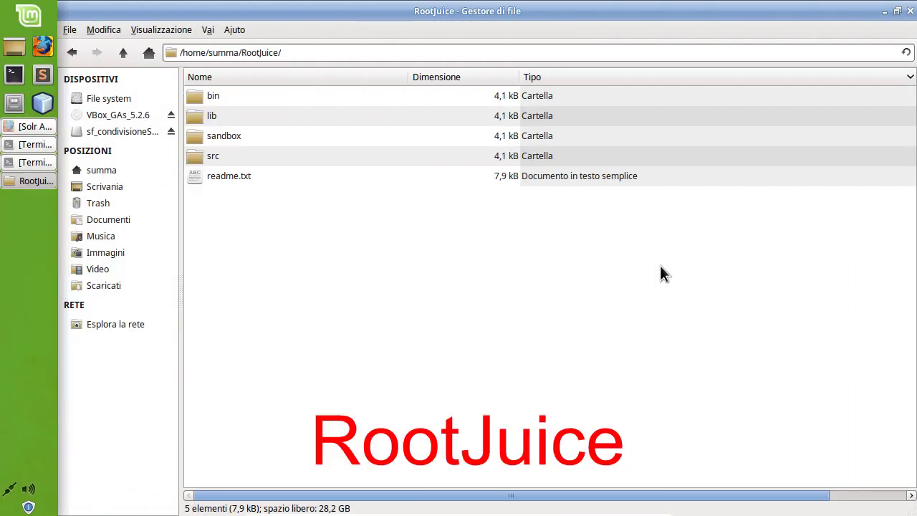
# Go into RootJuice's sandbox folder and open domainsToFilterOut.txt, rootJuiceConf.properties and seed.txt together in Sublime Text.
pyautogui.moveTo(284, 52); pyautogui.dragTo(243, 53)
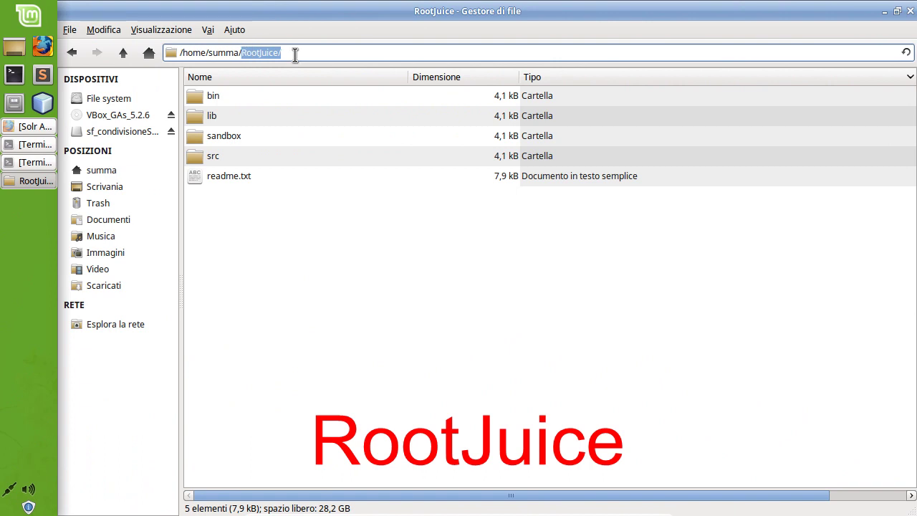
pyautogui.click(199, 138)
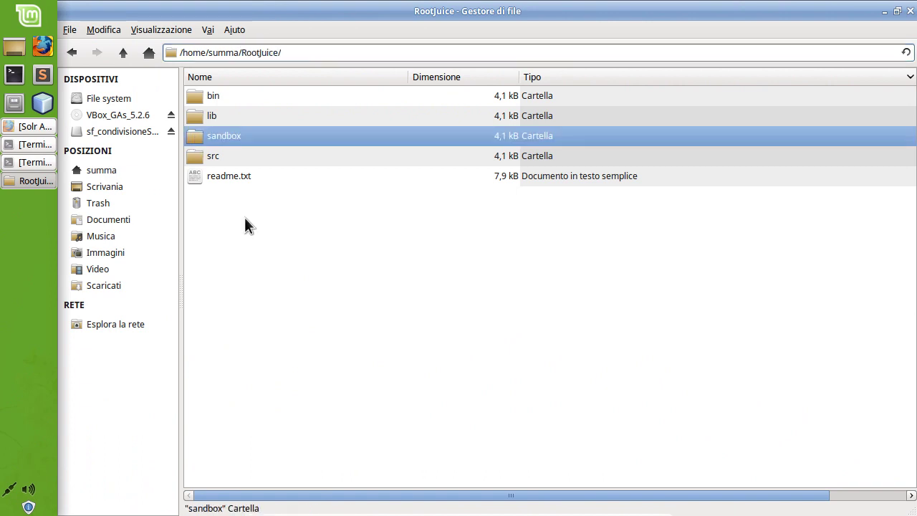
pyautogui.doubleClick(199, 137)
pyautogui.click(220, 137)
pyautogui.keyDown('shift'); pyautogui.click(224, 174); pyautogui.keyUp('shift')
pyautogui.rightClick(224, 175)
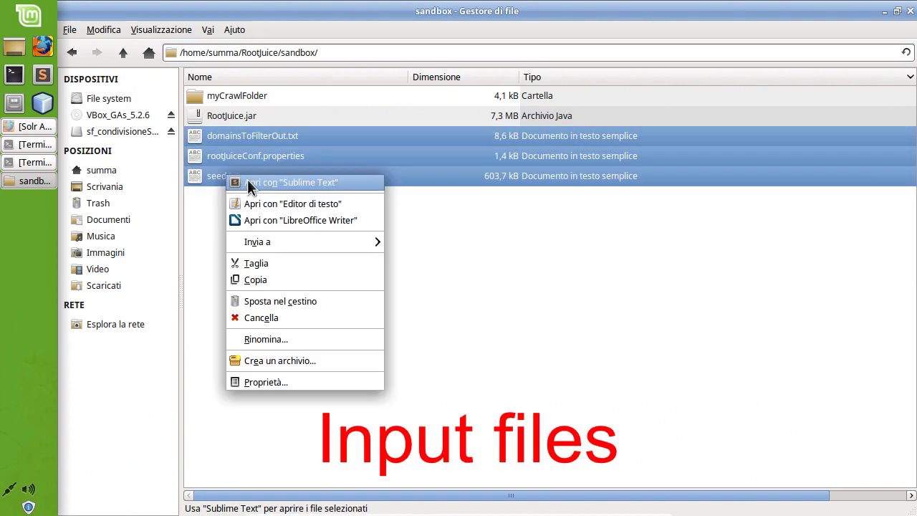
pyautogui.click(247, 183)
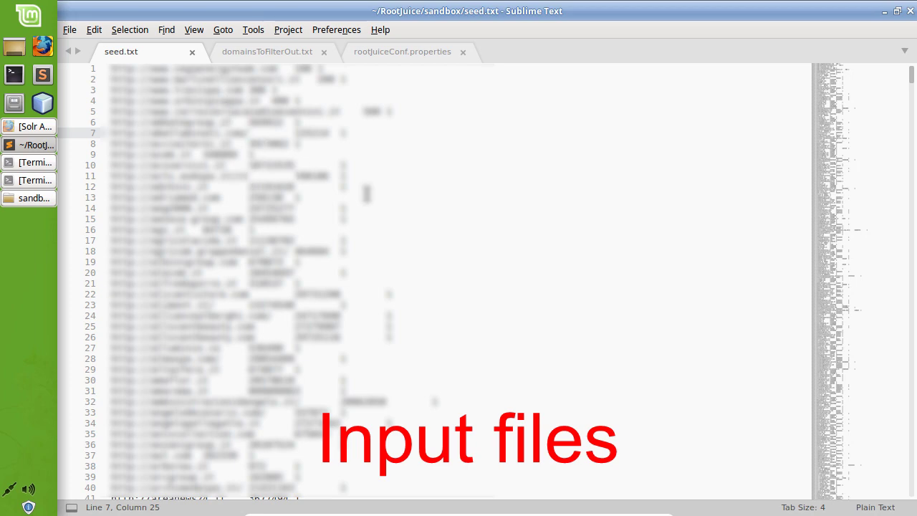
# Review domainsToFilterOut.txt and the rootJuiceConf.properties settings through the paths section, and close the editor.
pyautogui.click(278, 57)
pyautogui.click(385, 53)
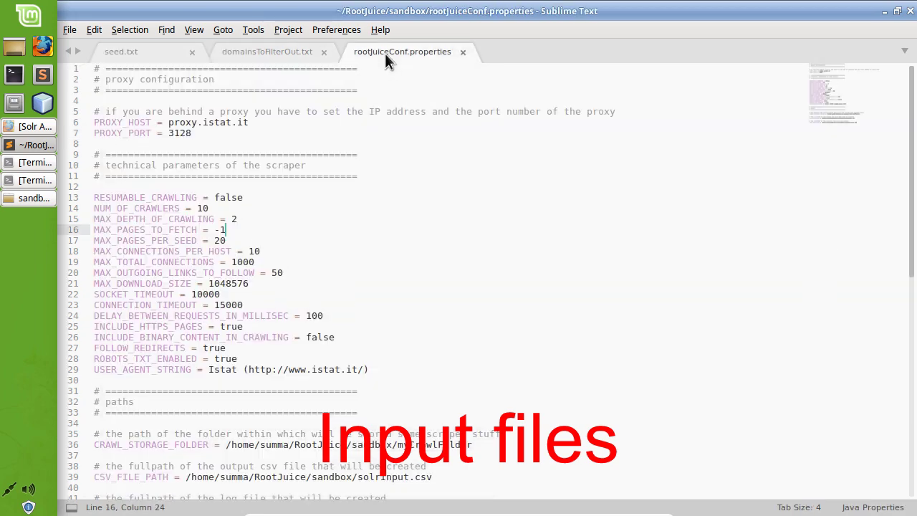
pyautogui.click(455, 175)
pyautogui.scroll(-4, 461, 178)
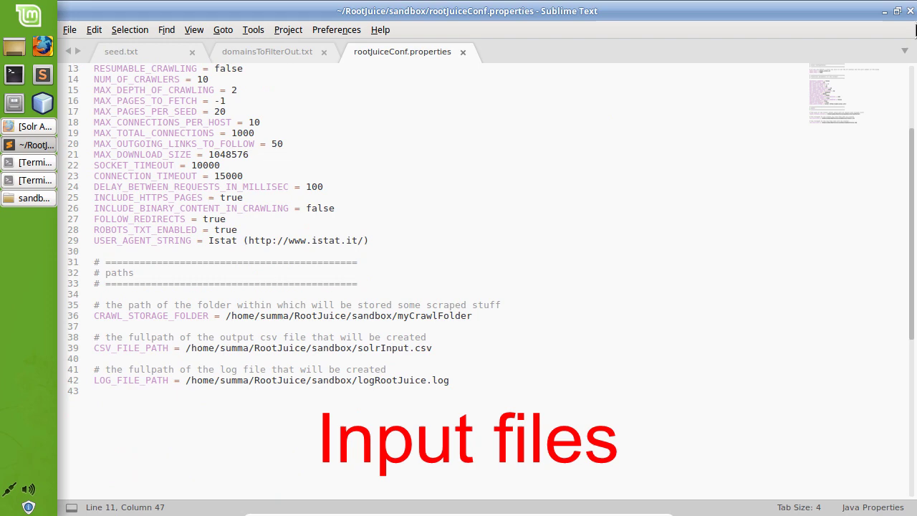
pyautogui.click(909, 12)
pyautogui.click(436, 279)
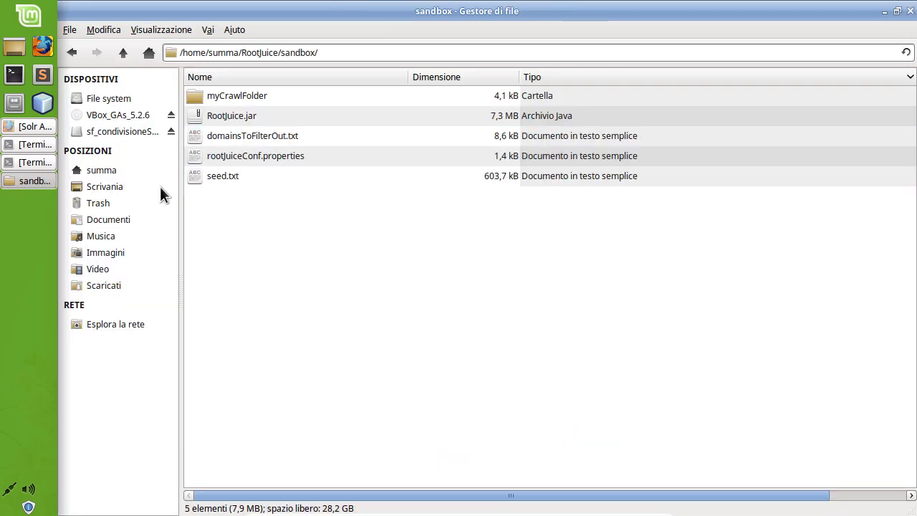
# Switch to the terminal in RootJuice/sandbox and run the copied RootJuice launch command.
pyautogui.click(43, 146)
pyautogui.rightClick(495, 172)
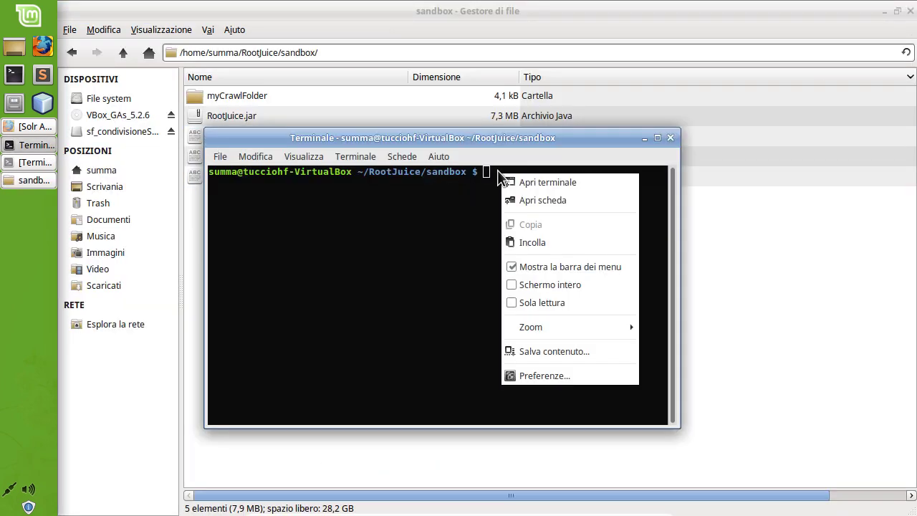
pyautogui.click(536, 239)
pyautogui.press('Return')
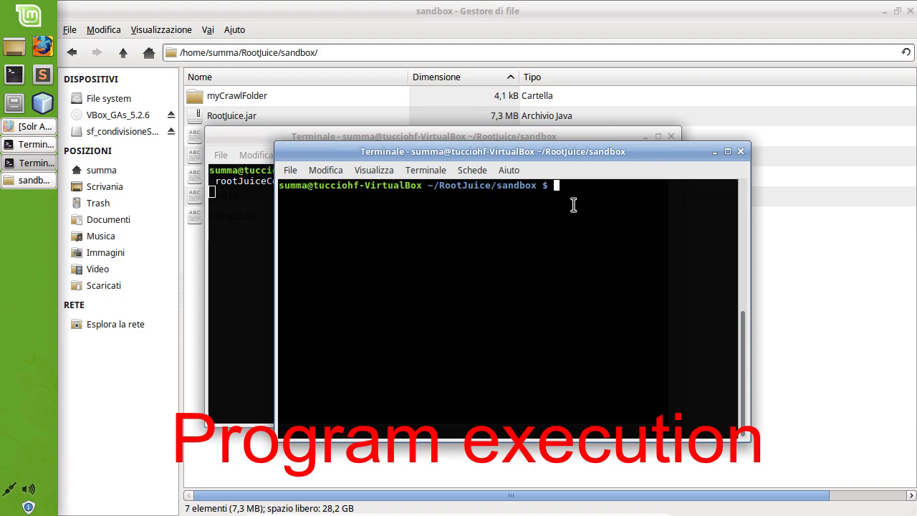
# Display the sandbox *.log output in the second terminal, check its final entry, and minimize both terminals.
pyautogui.write('*.log')
pyautogui.press('Return')
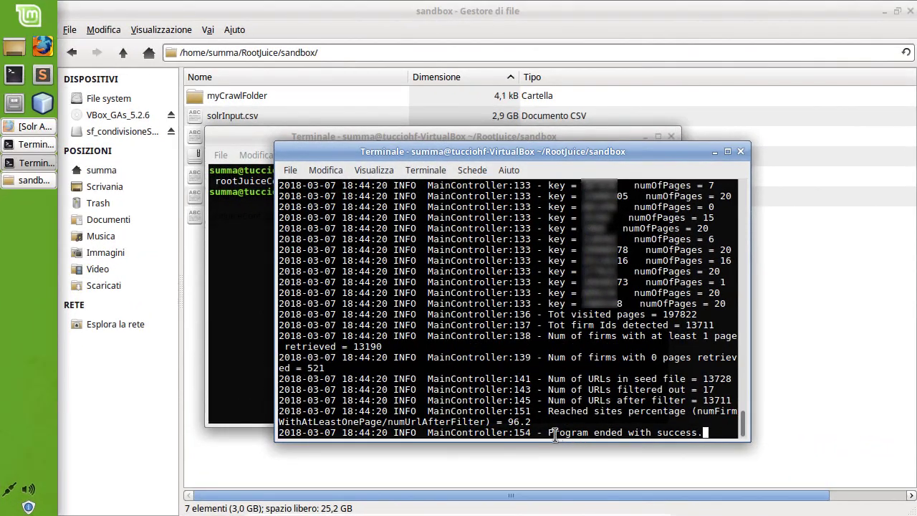
pyautogui.moveTo(548, 433); pyautogui.dragTo(696, 433)
pyautogui.click(714, 405)
pyautogui.click(713, 152)
pyautogui.click(644, 136)
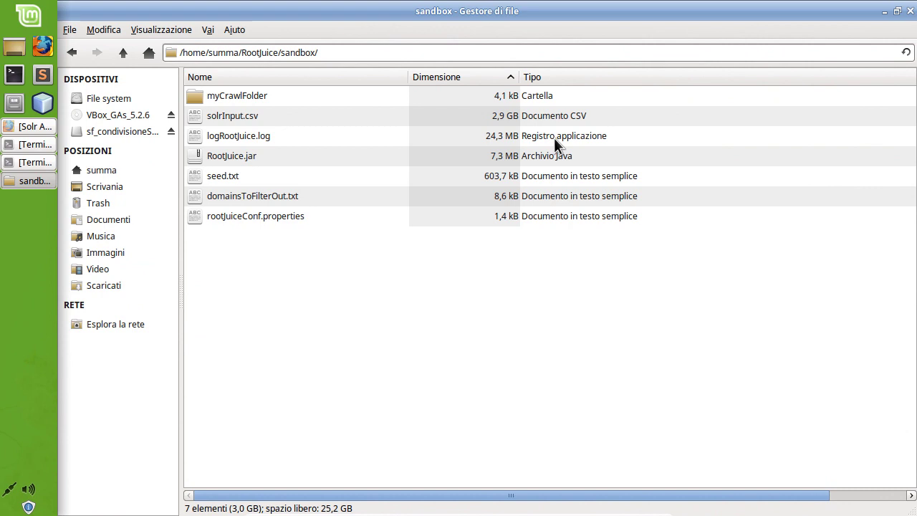
# Open solrInput.csv in LibreOffice Calc, importing it as Unicode (UTF-8) tab-separated text.
pyautogui.click(231, 114)
pyautogui.rightClick(233, 116)
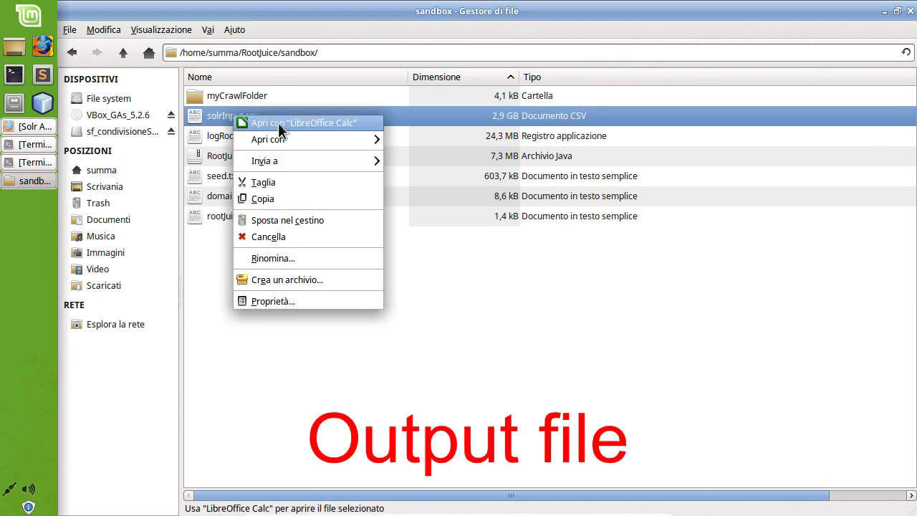
pyautogui.click(279, 124)
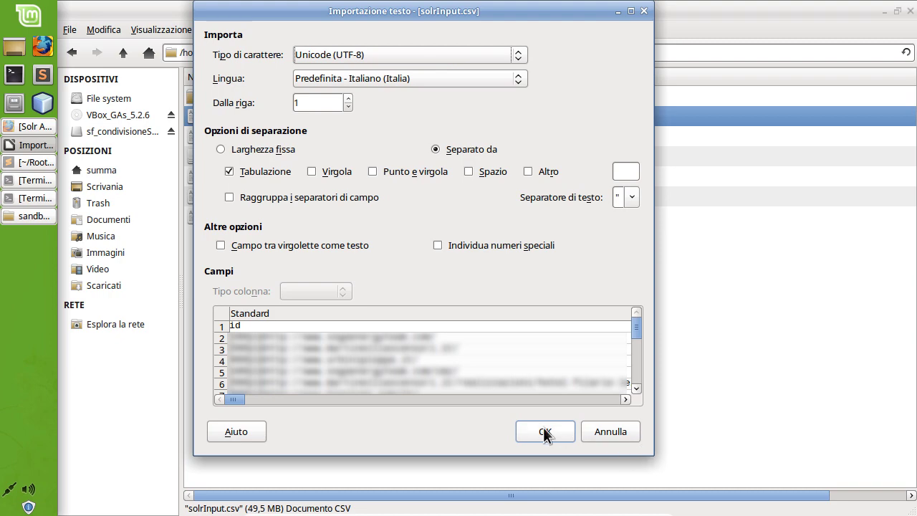
pyautogui.click(544, 432)
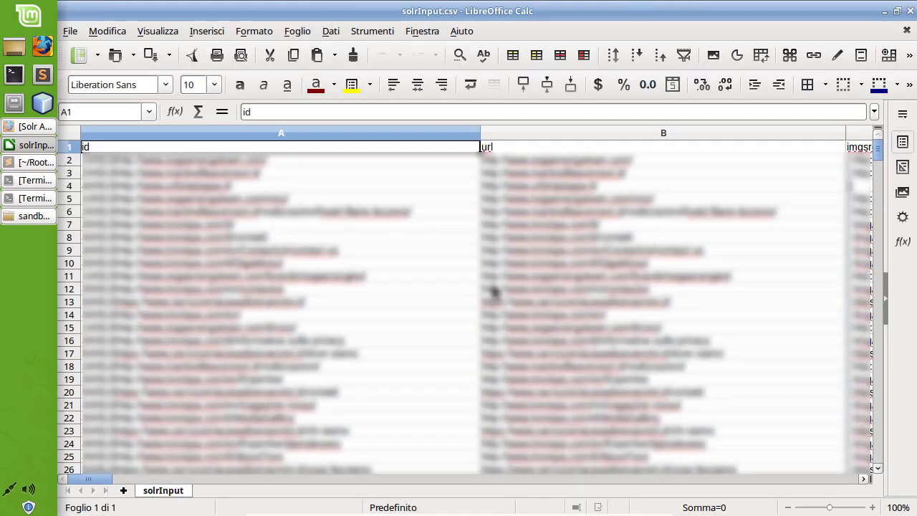
# Select the whole solrInput sheet and examine its columns from id and url through inputname and beyond.
pyautogui.click(69, 134)
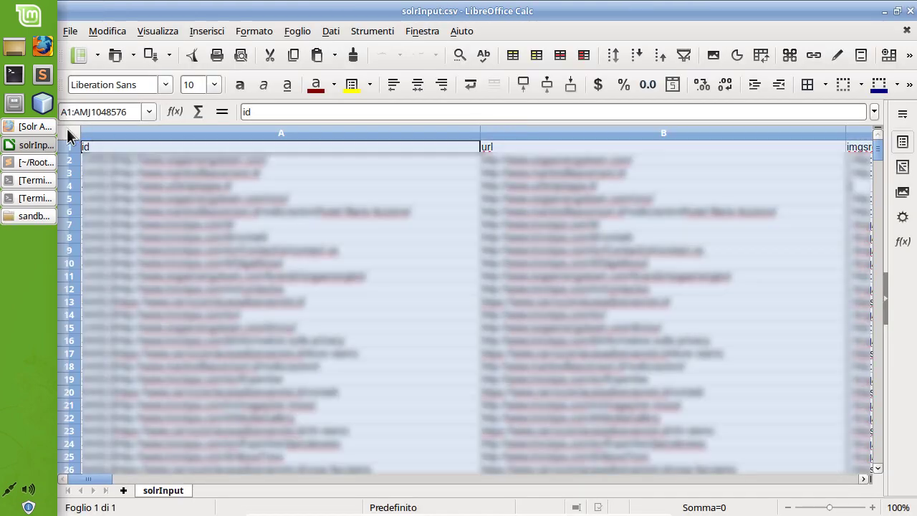
pyautogui.click(863, 478)
pyautogui.click(863, 478)
pyautogui.click(864, 478)
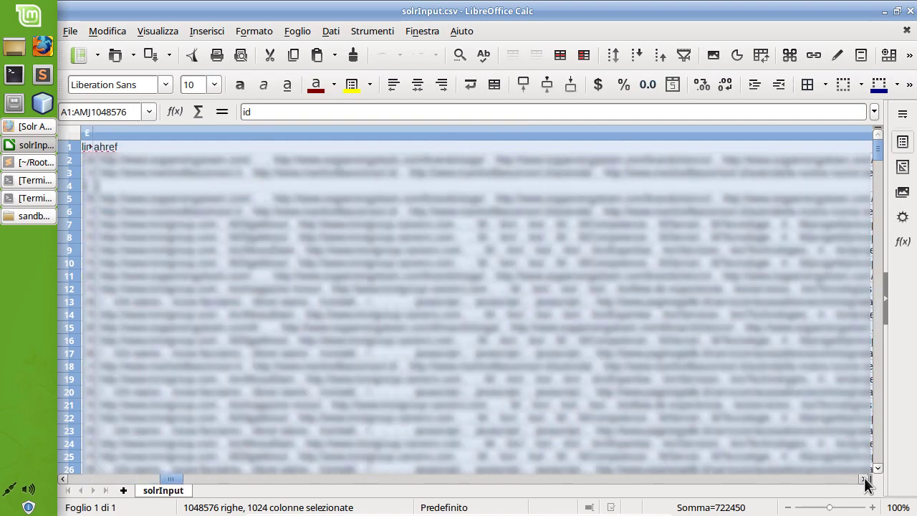
pyautogui.click(863, 479)
pyautogui.click(864, 478)
pyautogui.click(864, 478)
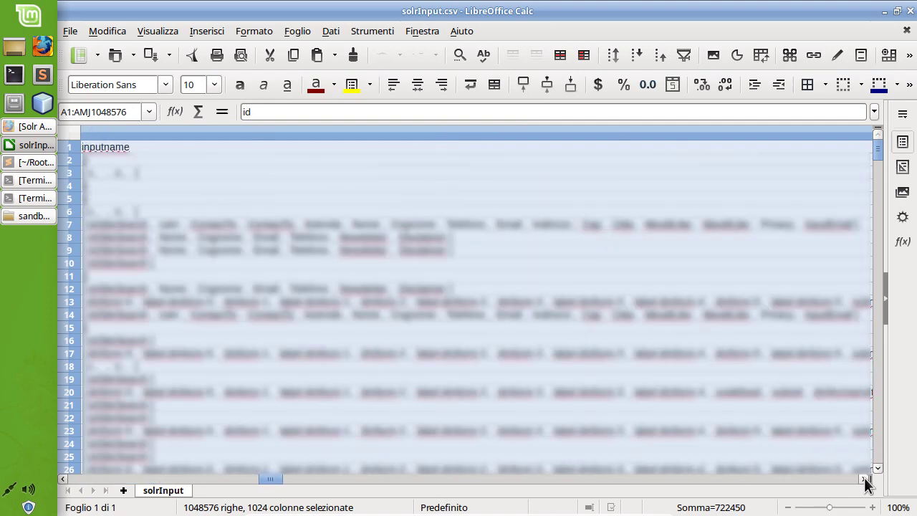
pyautogui.click(864, 479)
pyautogui.click(864, 479)
pyautogui.click(864, 478)
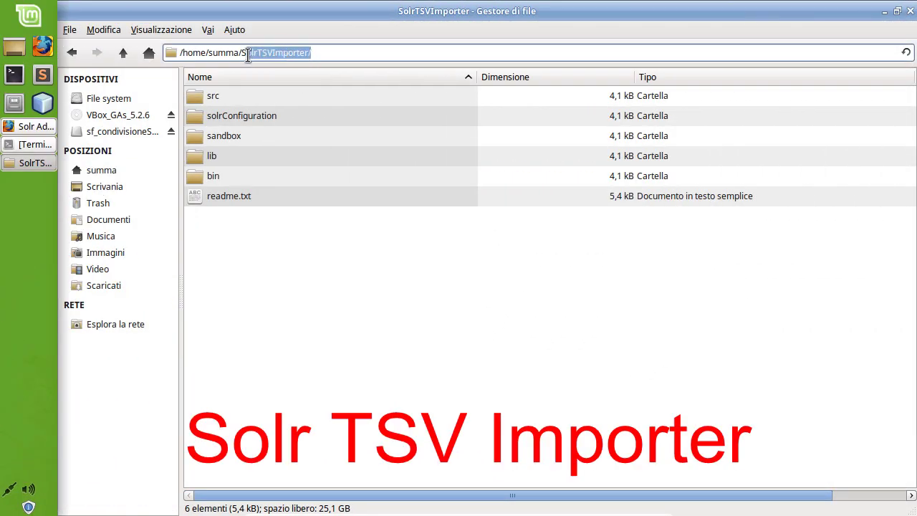
# Go into SolrTSVImporter's sandbox folder and select the scraped data file solrInput.csv.
pyautogui.click(211, 135)
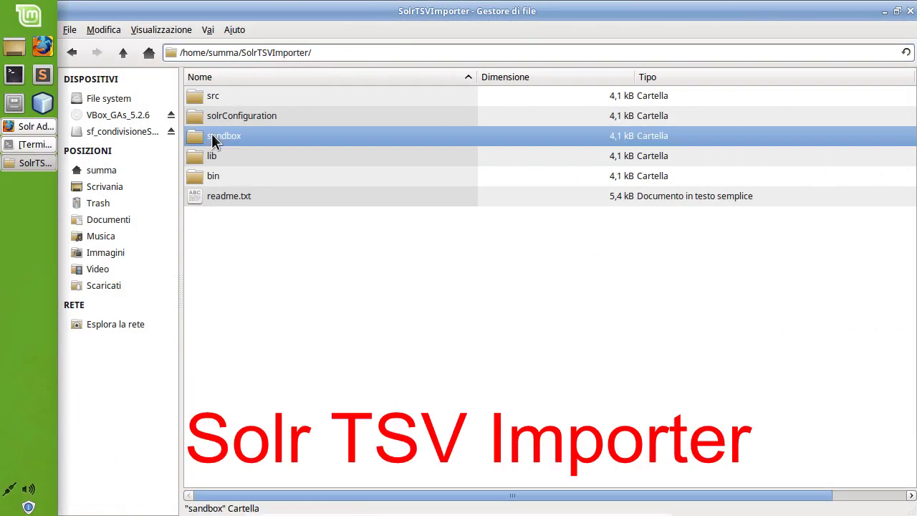
pyautogui.rightClick(236, 134)
pyautogui.click(242, 143)
pyautogui.click(244, 140)
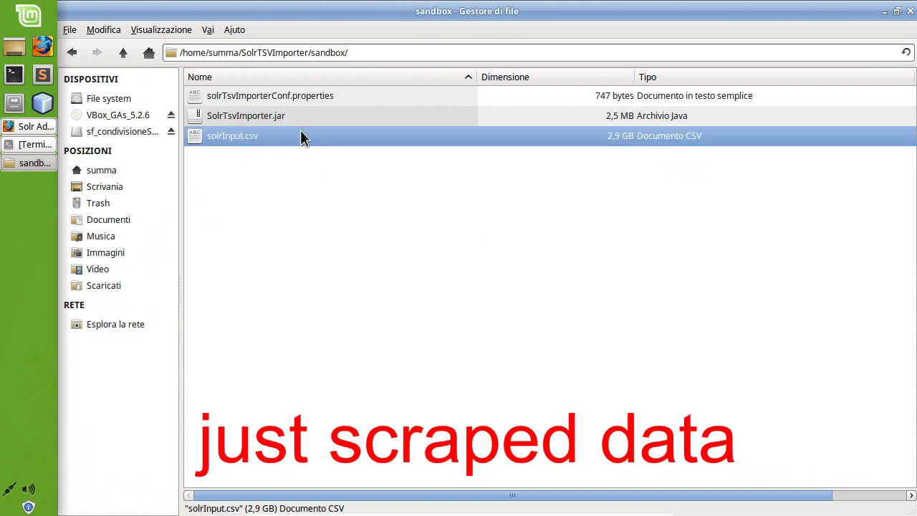
# Open solrTsvImporterConf.properties, review its proxy, Solr server and path settings, and close the editor.
pyautogui.click(269, 97)
pyautogui.doubleClick(269, 97)
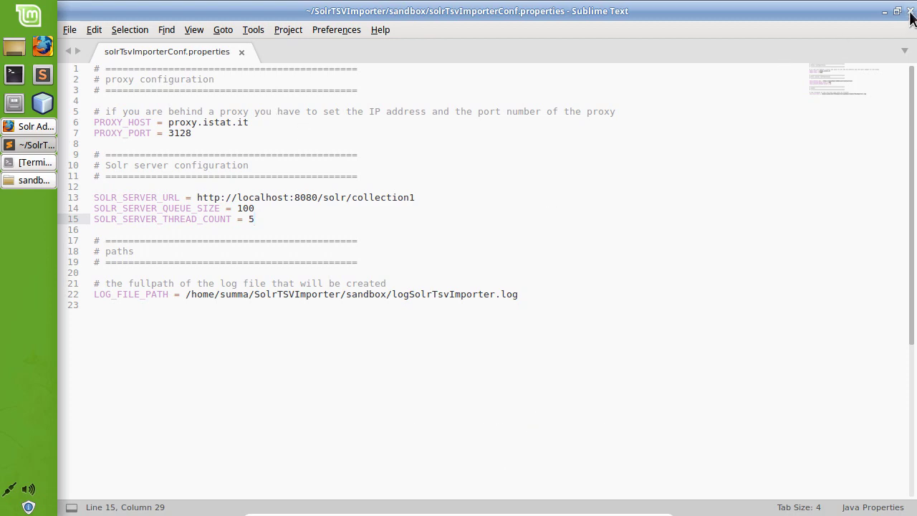
pyautogui.click(909, 12)
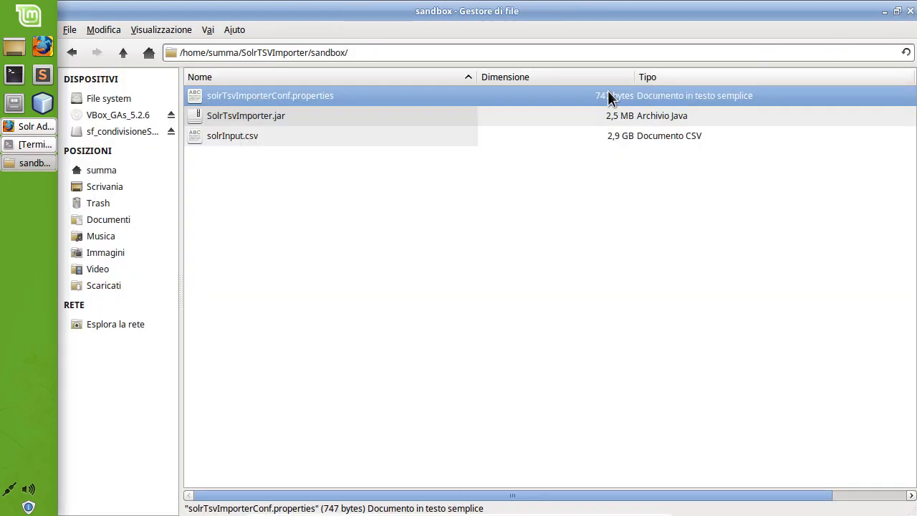
# Switch to Solr Admin in Firefox and open the query page of the collection1 core.
pyautogui.click(43, 127)
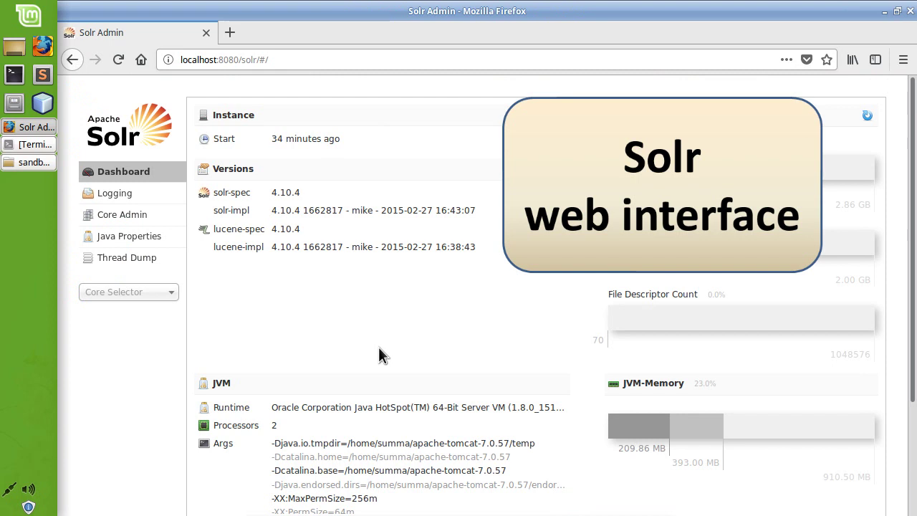
pyautogui.click(172, 293)
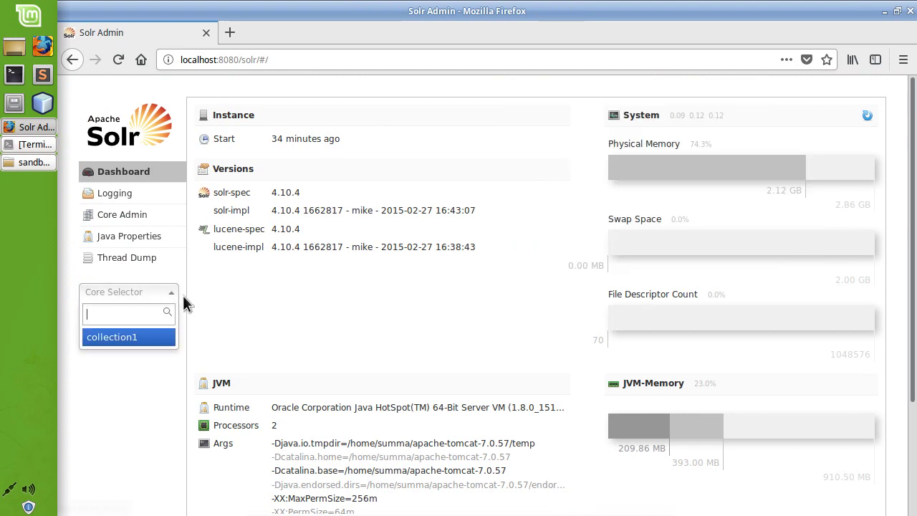
pyautogui.click(120, 340)
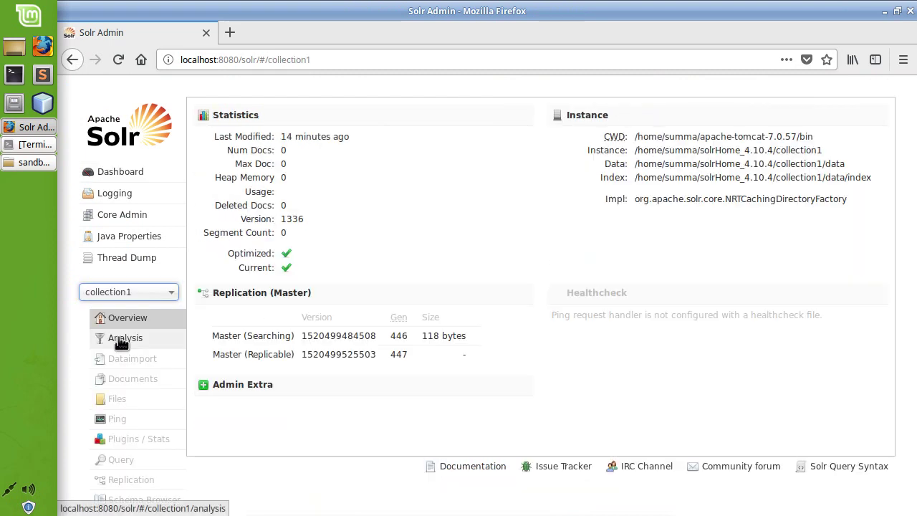
pyautogui.click(122, 463)
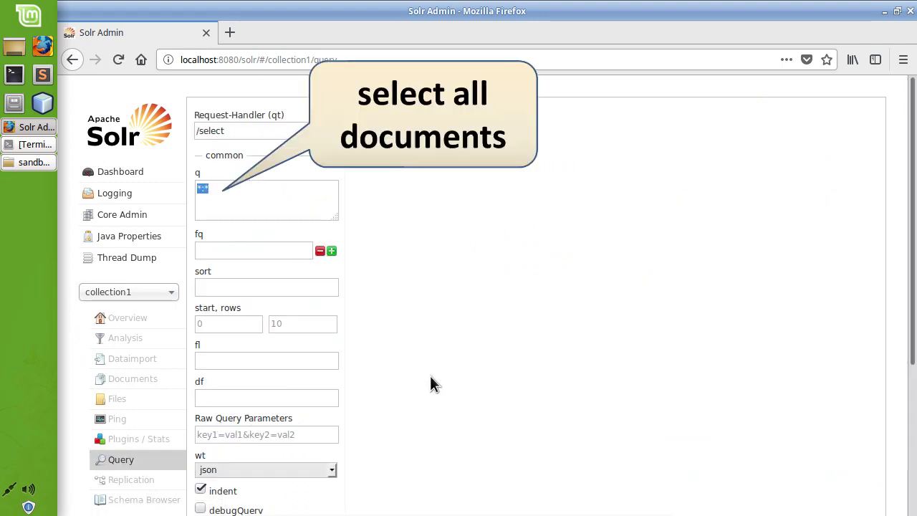
# Execute the *:* query on collection1 and check the numFound value in the JSON response.
pyautogui.scroll(-3, 430, 376)
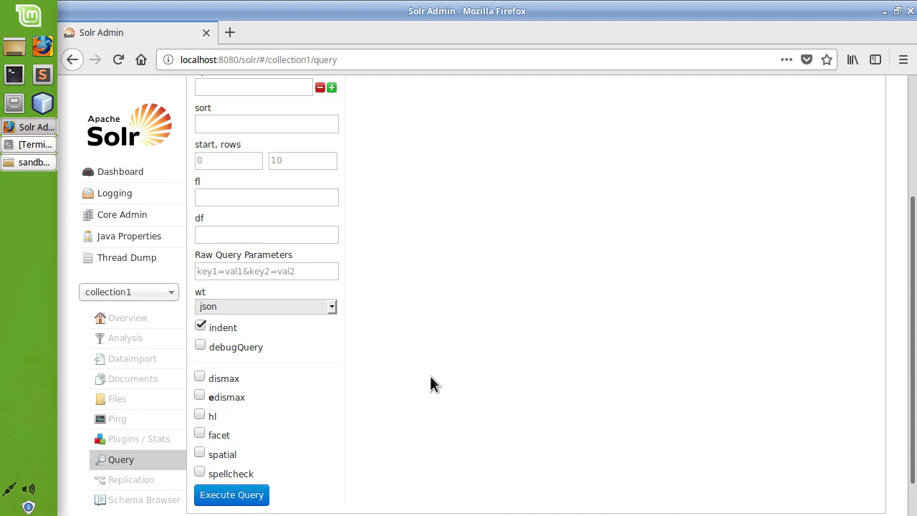
pyautogui.click(247, 497)
pyautogui.scroll(2, 565, 375)
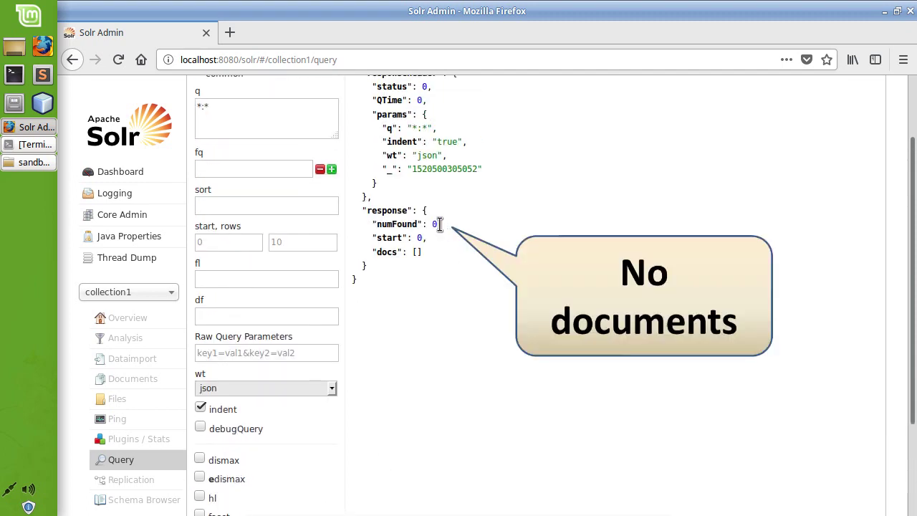
pyautogui.moveTo(433, 223); pyautogui.dragTo(385, 224)
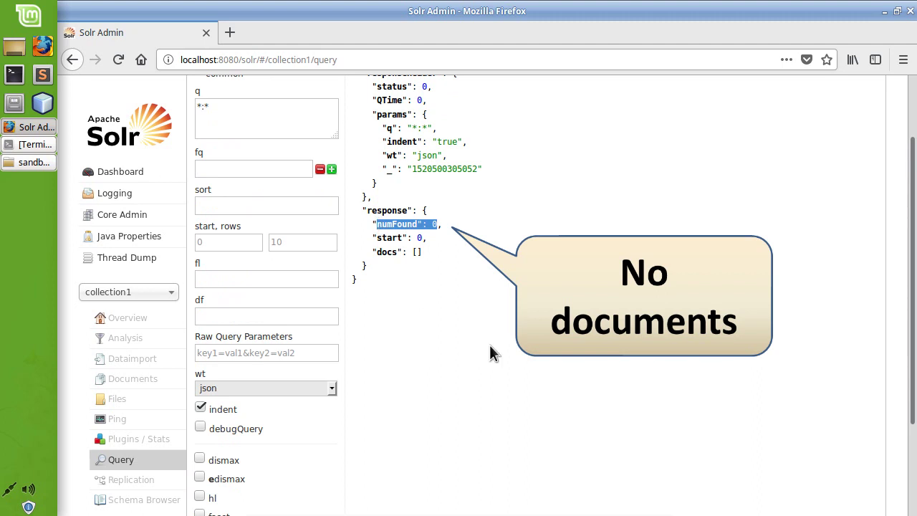
# Switch to the terminal in SolrTSVImporter/sandbox, run the copied importer command, and highlight the final line of its output.
pyautogui.click(36, 162)
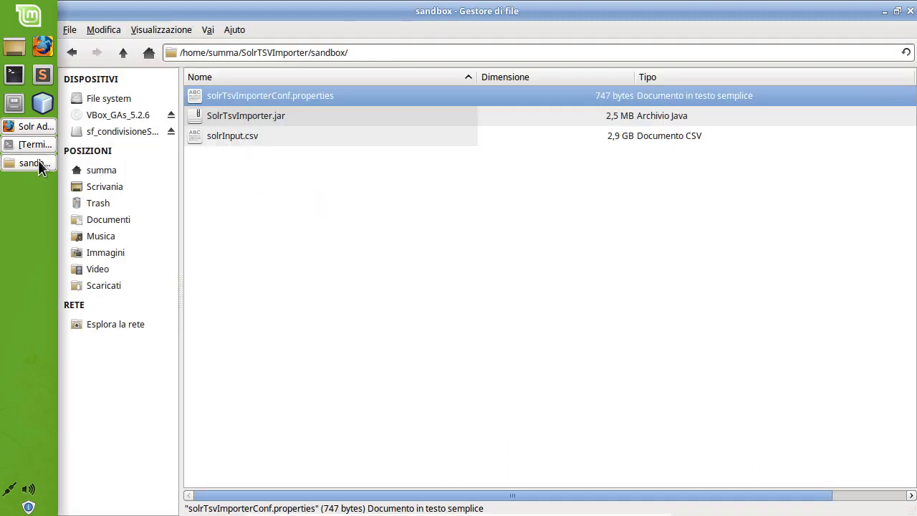
pyautogui.click(35, 145)
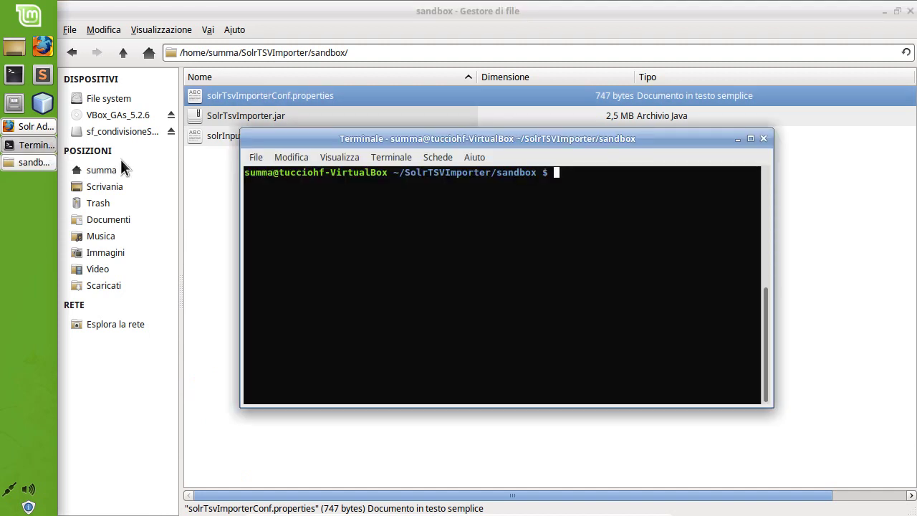
pyautogui.rightClick(486, 228)
pyautogui.click(520, 298)
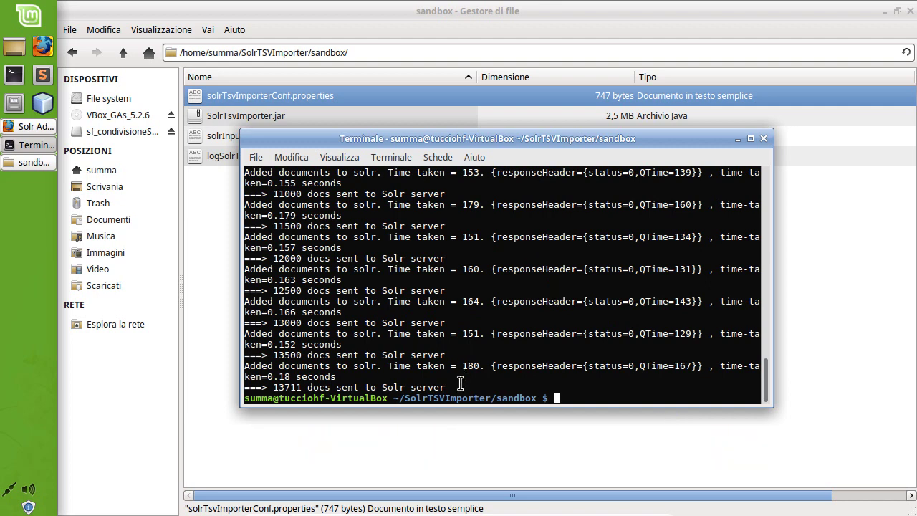
pyautogui.moveTo(457, 396); pyautogui.dragTo(276, 388)
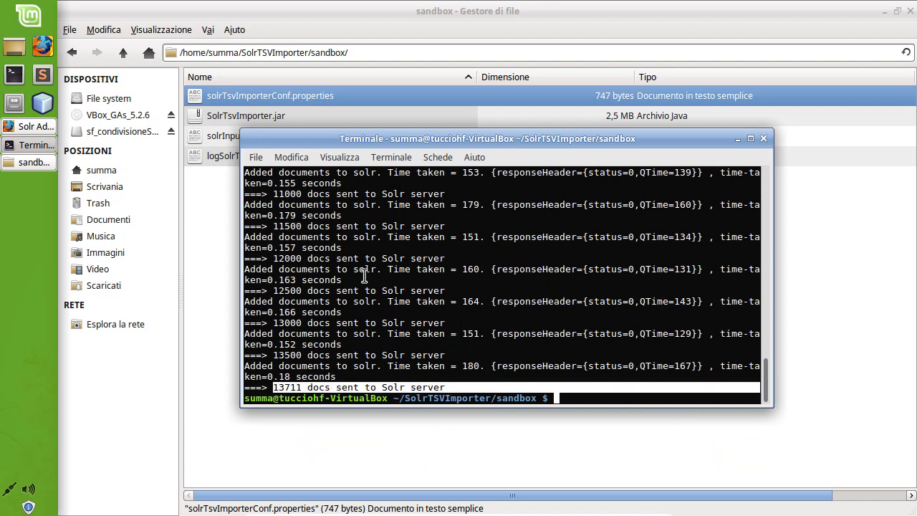
# Return to Solr Admin and rerun the *:* query on collection1 to check the loaded documents.
pyautogui.click(35, 126)
pyautogui.click(431, 352)
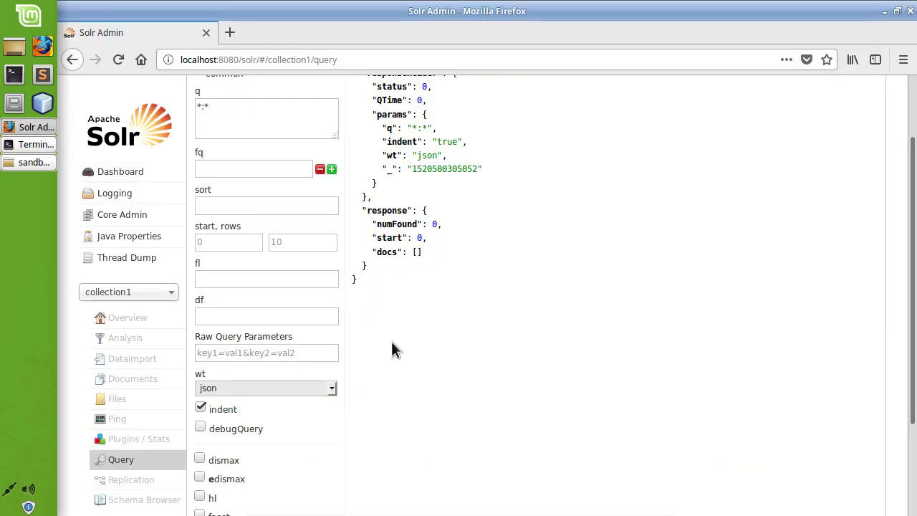
pyautogui.scroll(-3, 380, 354)
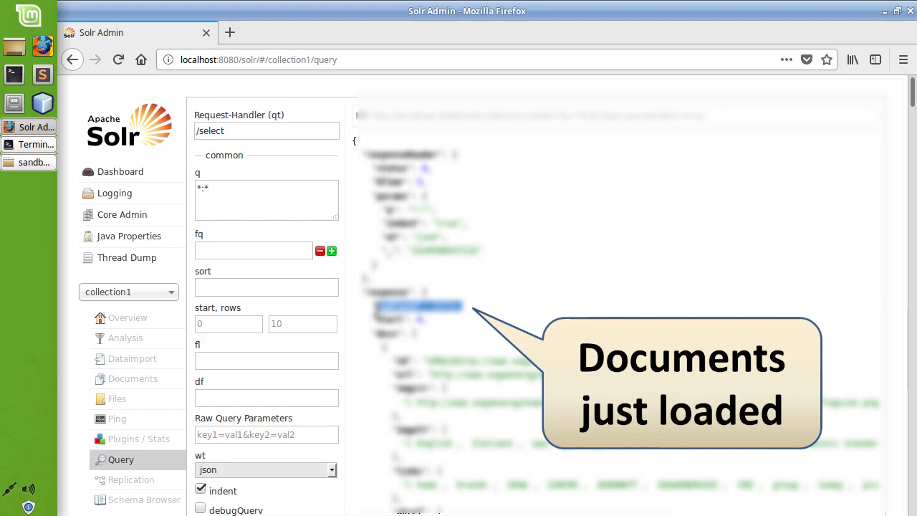
# Look through the documents returned by the *:* query in the JSON response.
pyautogui.scroll(-12, 645, 318)
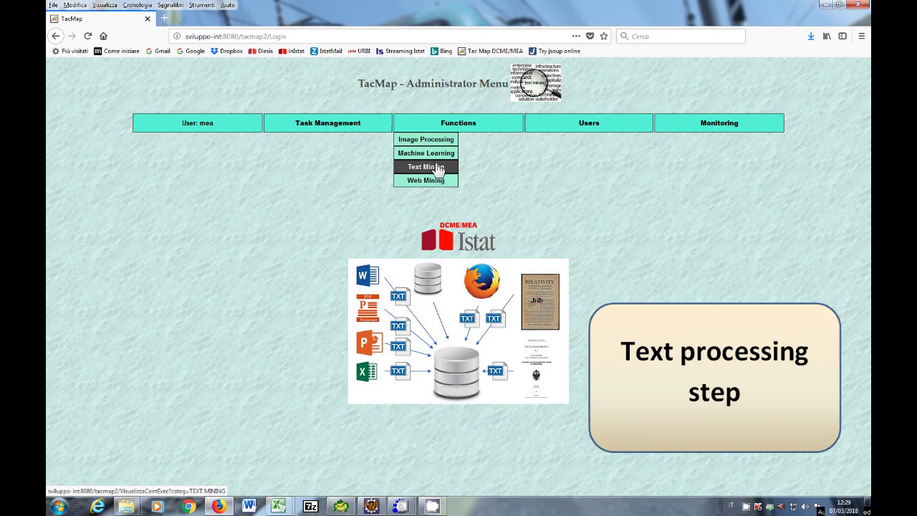
# Switch to TacMap, open the Text Processing task's settings for editing, and set Unigrams and Create dictionary - Unigrams to YES.
pyautogui.click(435, 168)
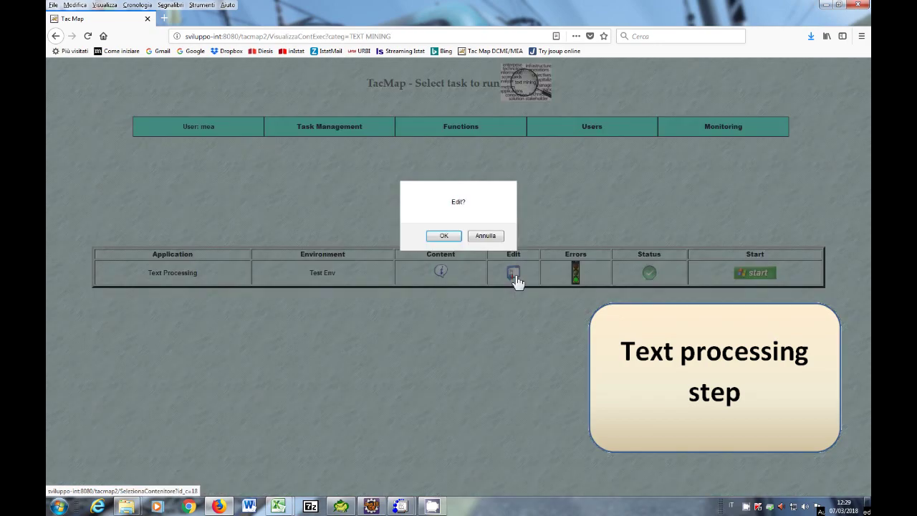
pyautogui.click(444, 236)
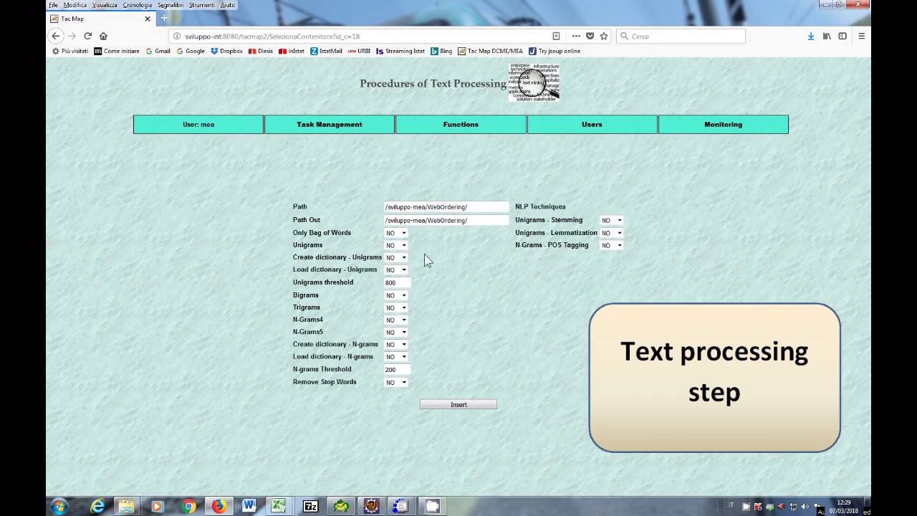
pyautogui.click(403, 246)
pyautogui.click(392, 269)
pyautogui.click(403, 257)
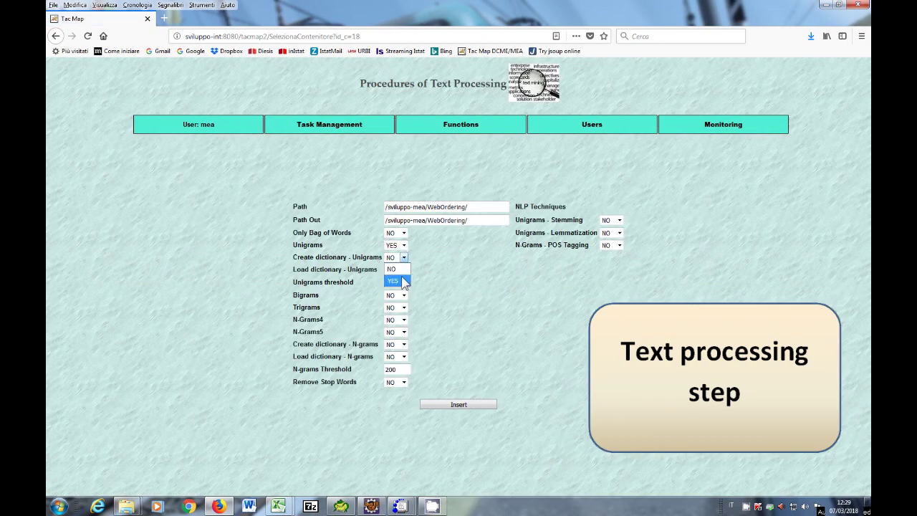
pyautogui.click(396, 281)
# Set Bigrams, Create dictionary - N-grams and N-Grams - POS Tagging to YES for the Text Processing task.
pyautogui.click(403, 295)
pyautogui.click(400, 319)
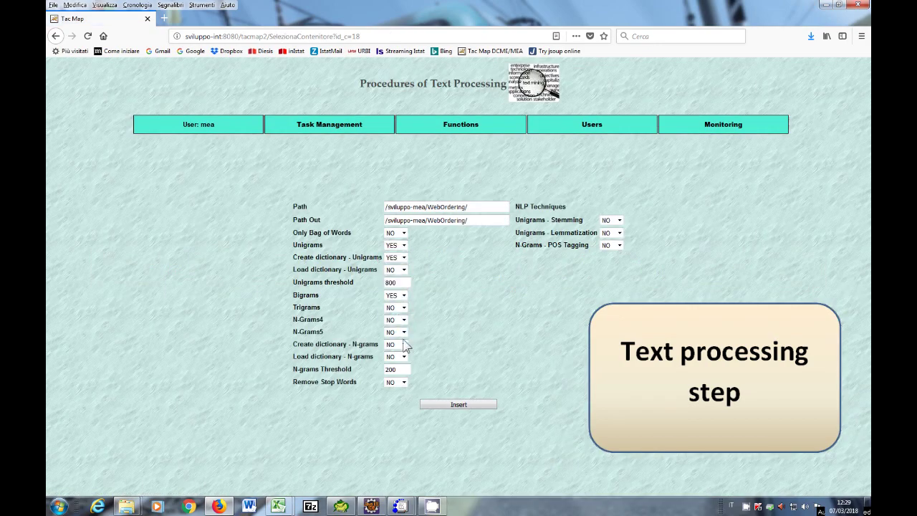
pyautogui.click(403, 344)
pyautogui.click(394, 369)
pyautogui.click(619, 245)
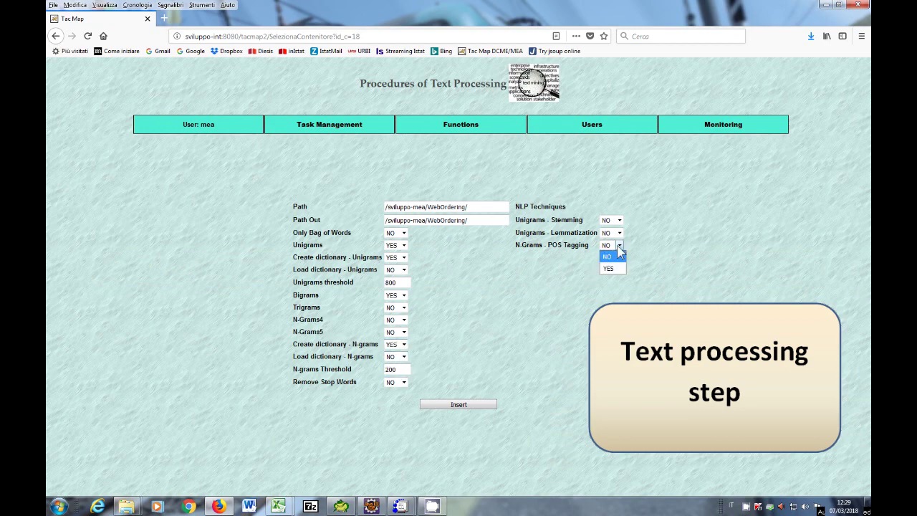
pyautogui.click(609, 268)
# Return to the Text Mining task list and start the Text Processing task, confirming the launch.
pyautogui.moveTo(461, 128)
pyautogui.click(446, 175)
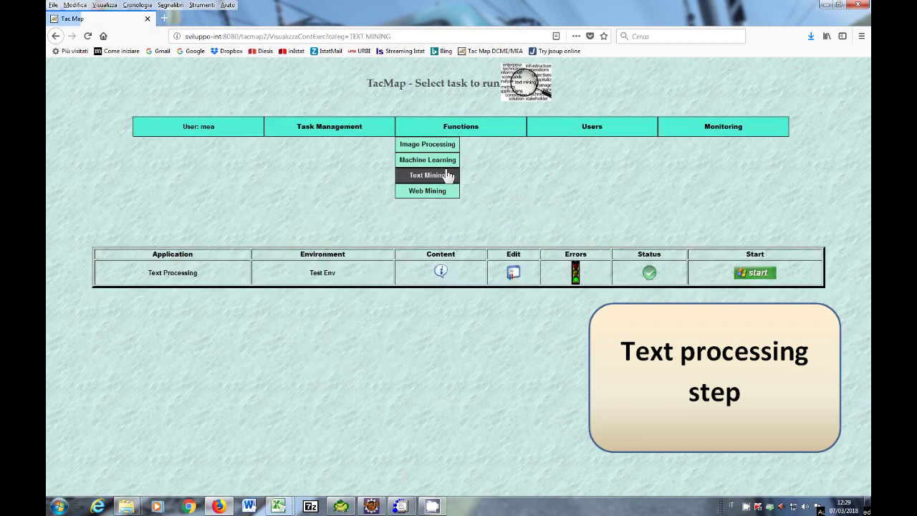
pyautogui.click(758, 273)
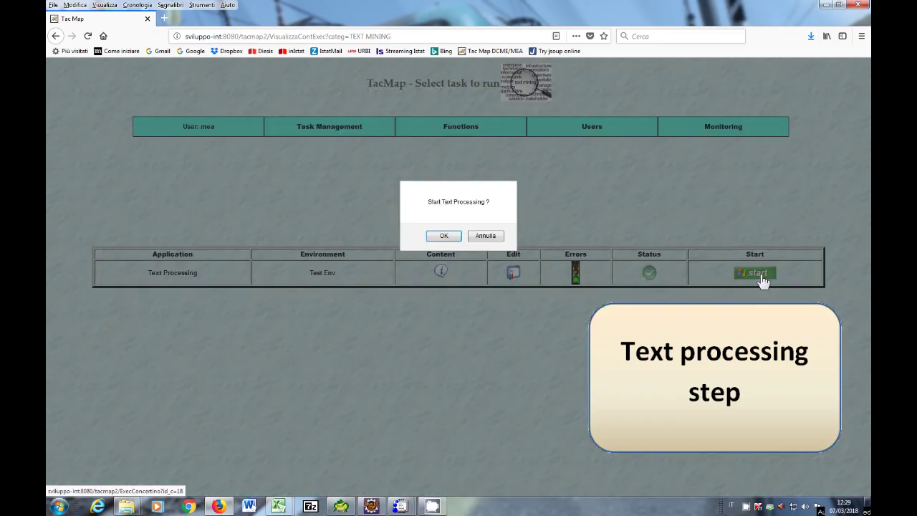
pyautogui.click(443, 236)
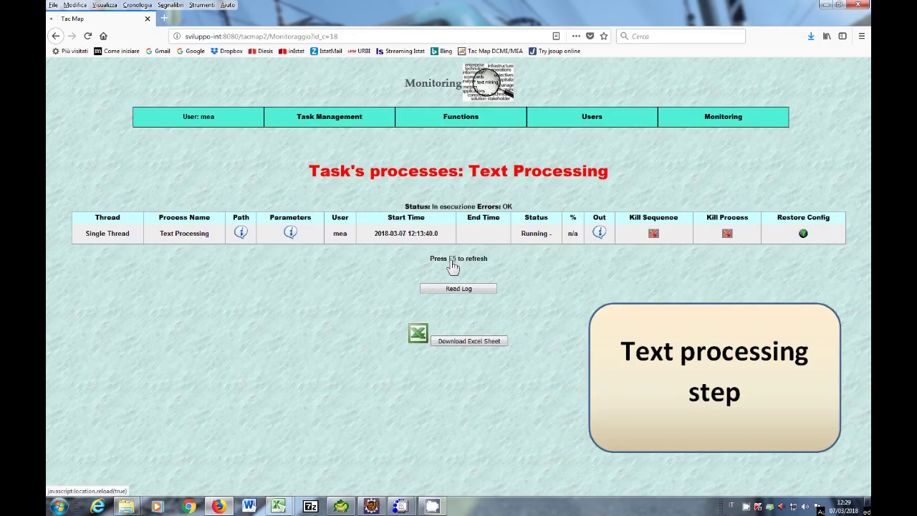
# Refresh the monitoring page to follow the Text Processing run and display its list of output files.
pyautogui.click(454, 262)
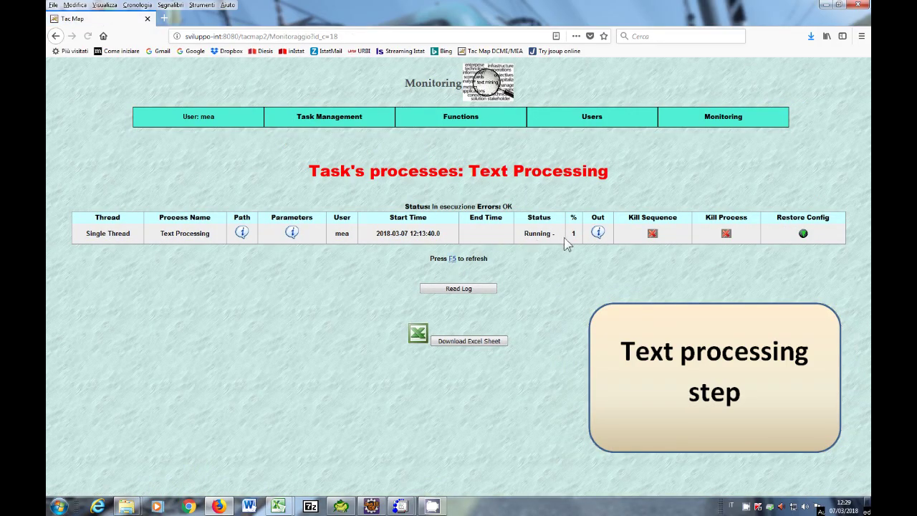
pyautogui.press('F5')
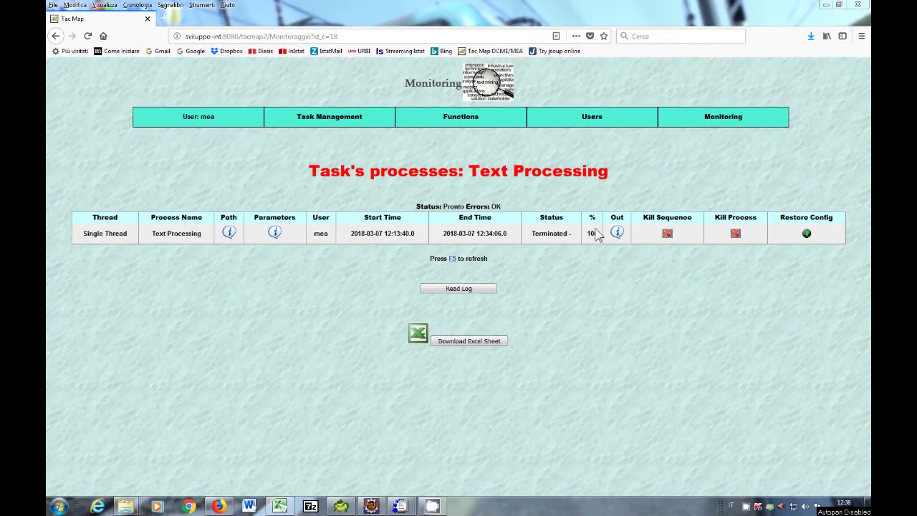
pyautogui.moveTo(616, 234)
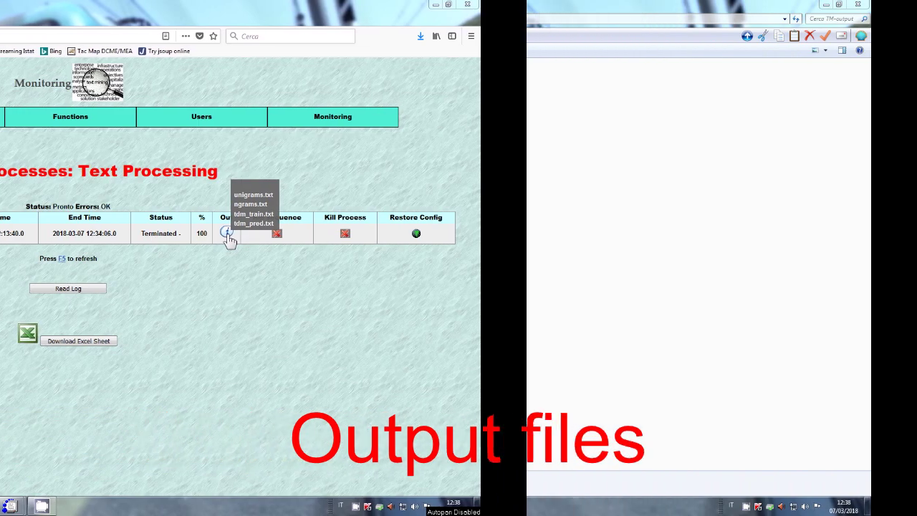
# Examine the unigrams output file in Excel, minimize it, and open another file from the TM-output folder.
pyautogui.doubleClick(400, 101)
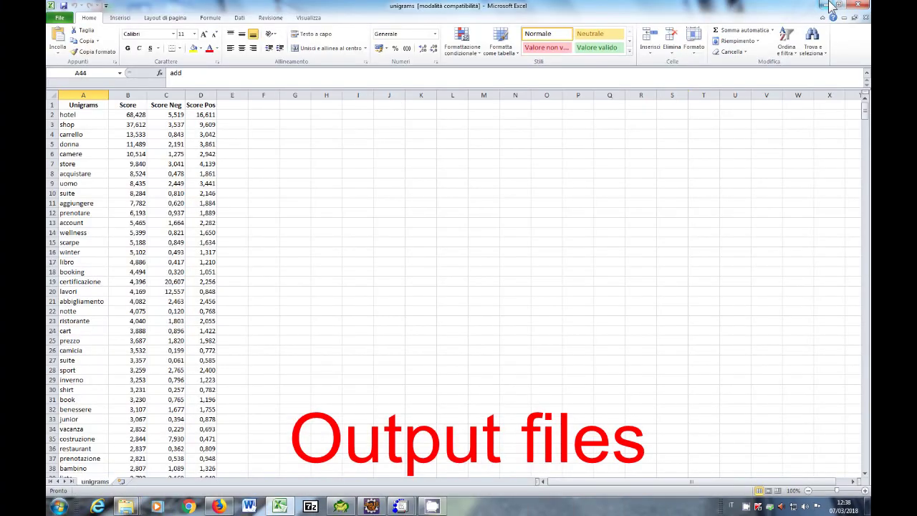
pyautogui.click(829, 6)
pyautogui.doubleClick(395, 92)
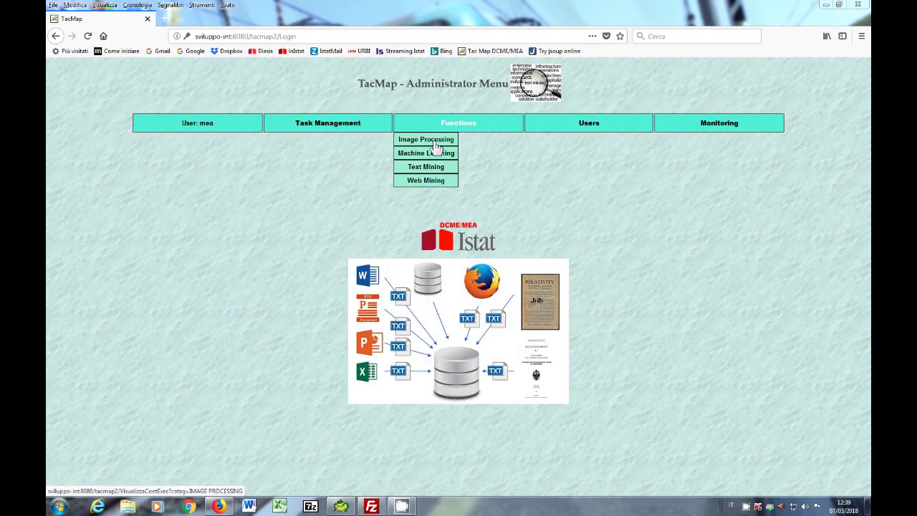
# Open the Prediction WebOrdering task's settings from TacMap's Machine Learning functions and choose Random Forest as the classifier.
pyautogui.click(434, 152)
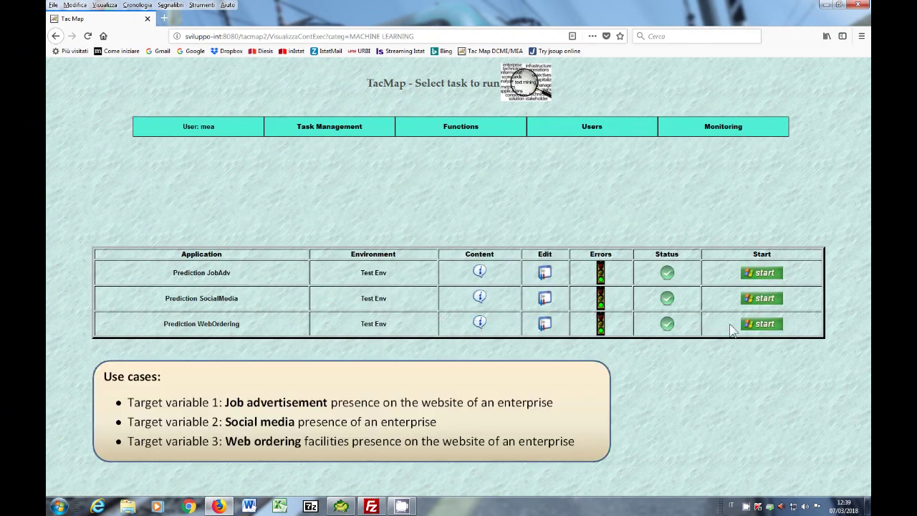
pyautogui.click(544, 326)
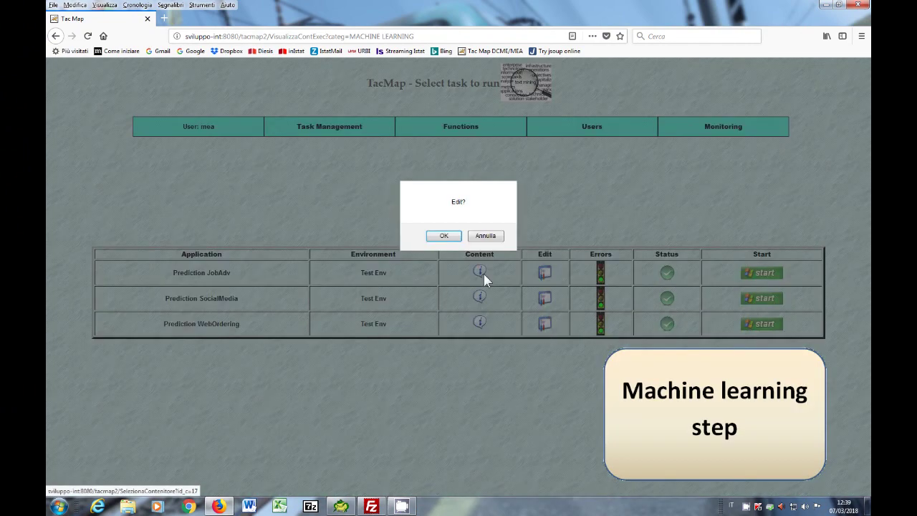
pyautogui.click(445, 238)
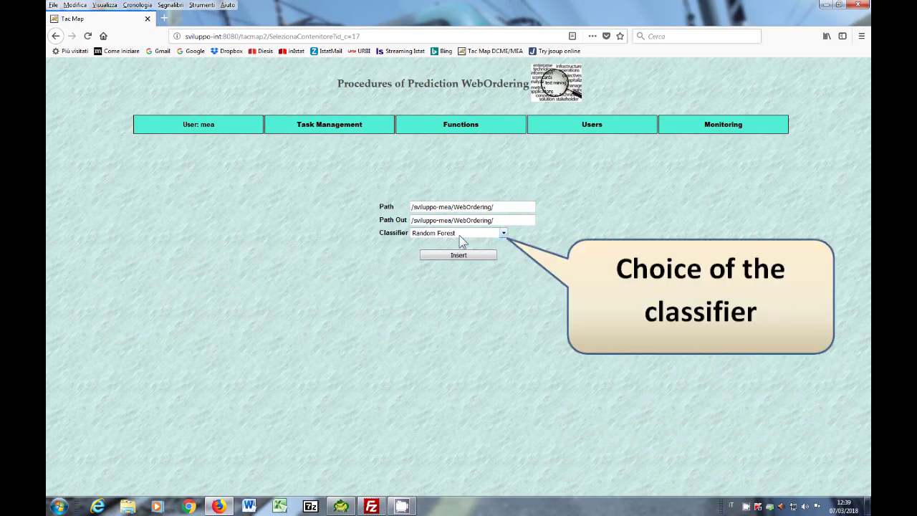
pyautogui.click(458, 233)
pyautogui.click(462, 242)
# Return to the Machine Learning task list, start Prediction WebOrdering, and check its output on the monitoring page.
pyautogui.click(445, 159)
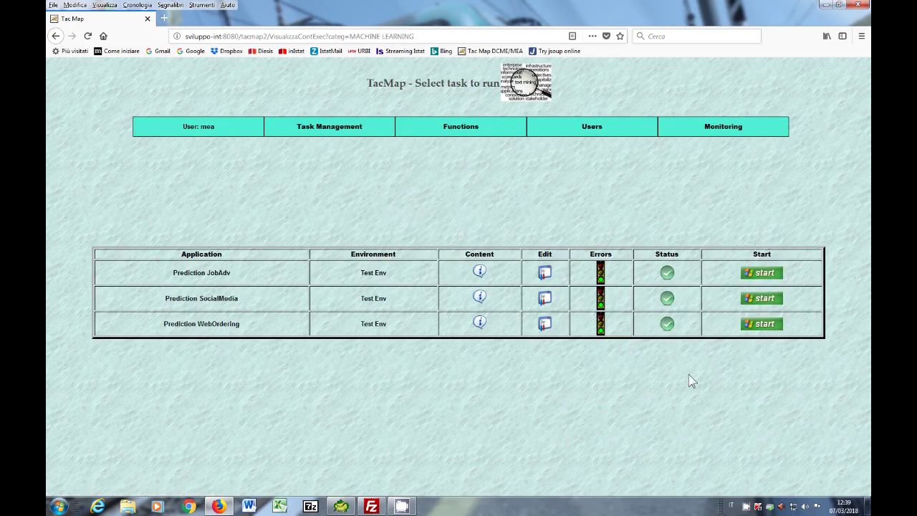
pyautogui.click(760, 324)
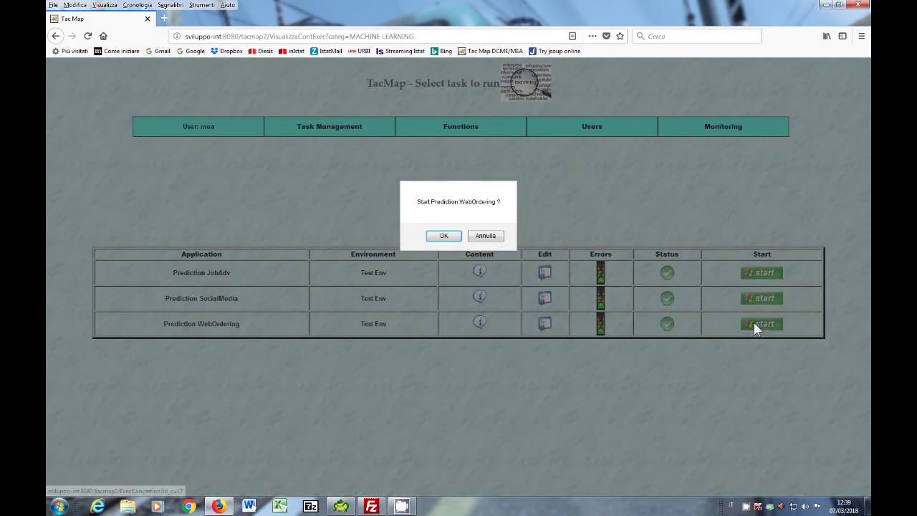
pyautogui.click(444, 236)
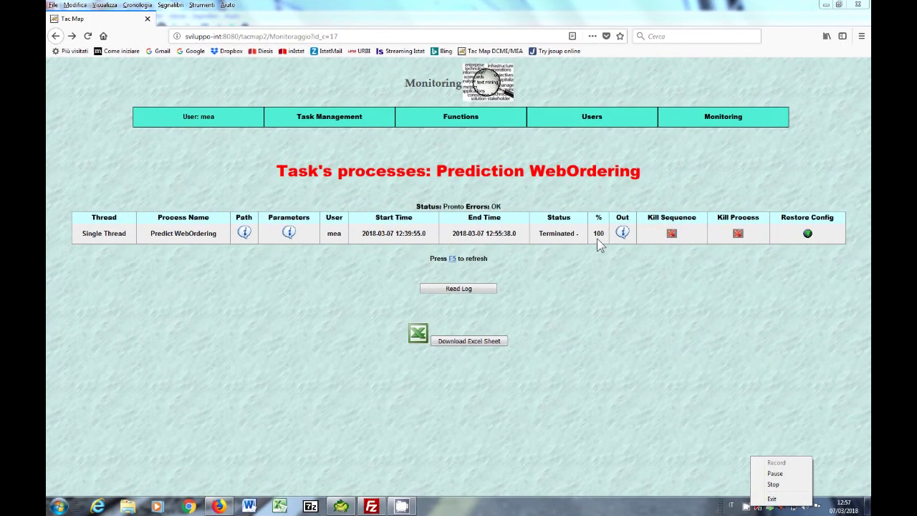
pyautogui.moveTo(623, 236)
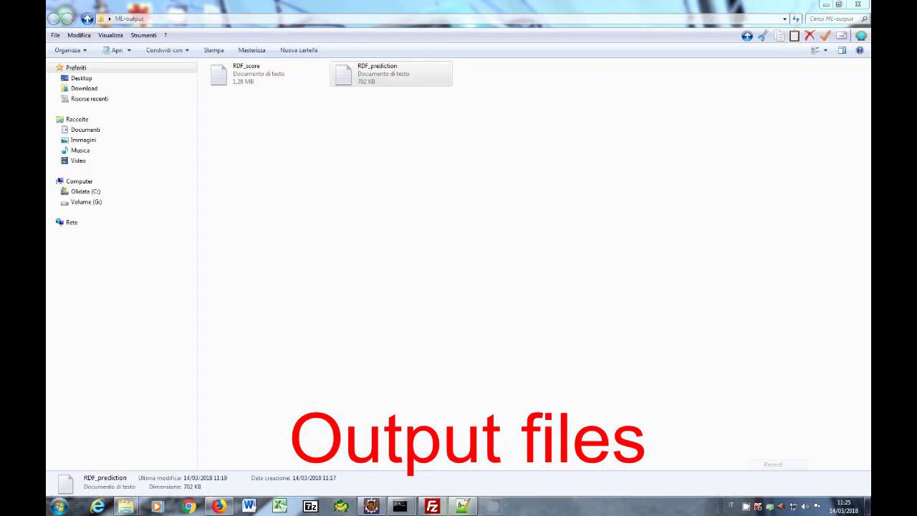
# Open RDF_score and RDF_prediction from the ML-output folder in Notepad++ to examine the scores and predictions.
pyautogui.rightClick(255, 81)
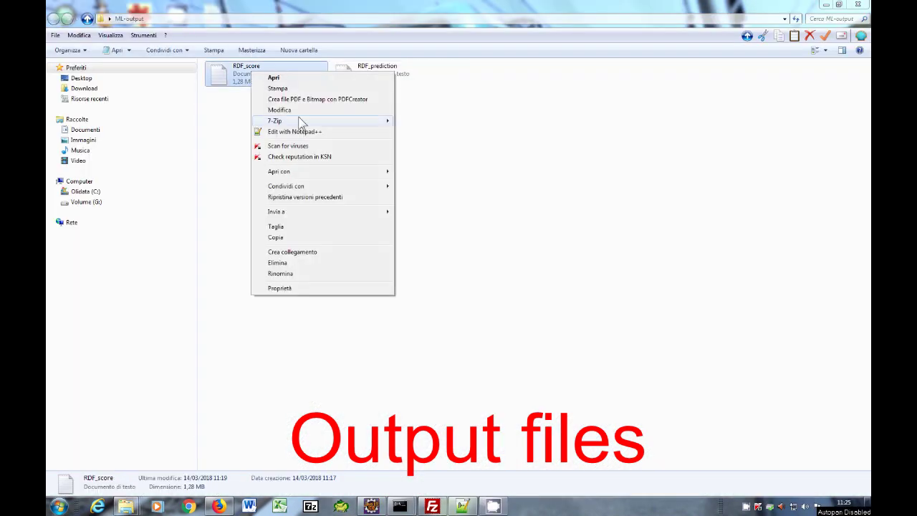
pyautogui.click(315, 133)
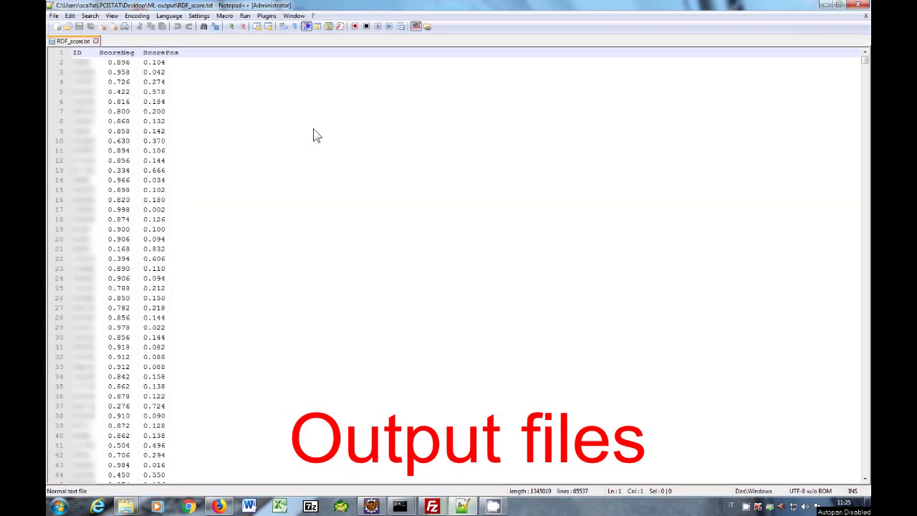
pyautogui.click(825, 5)
pyautogui.rightClick(363, 82)
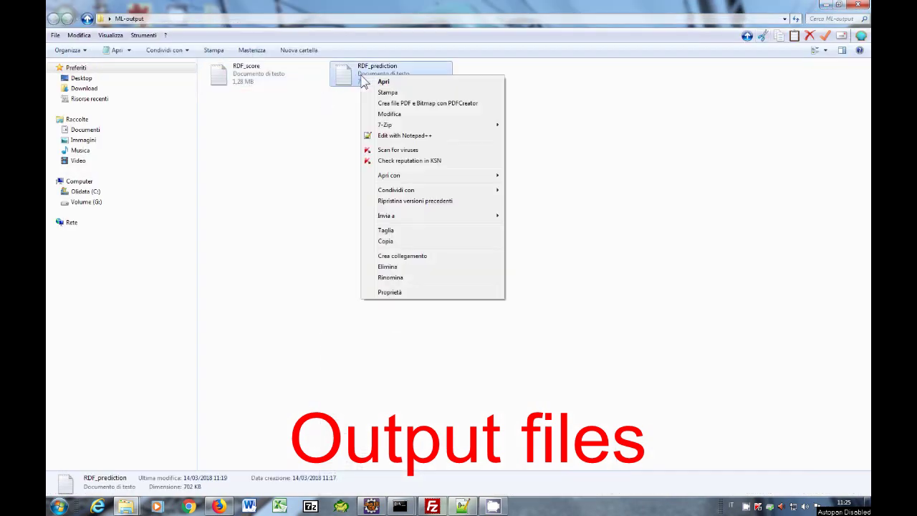
pyautogui.click(399, 137)
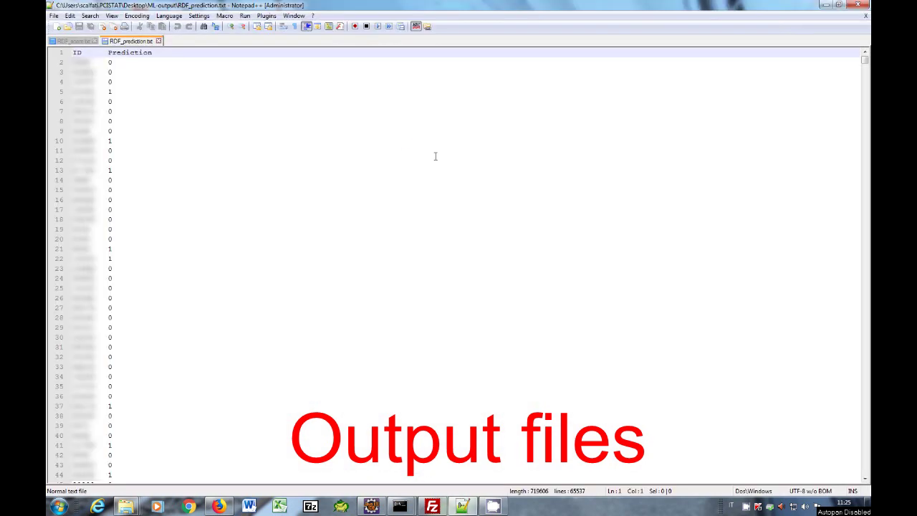